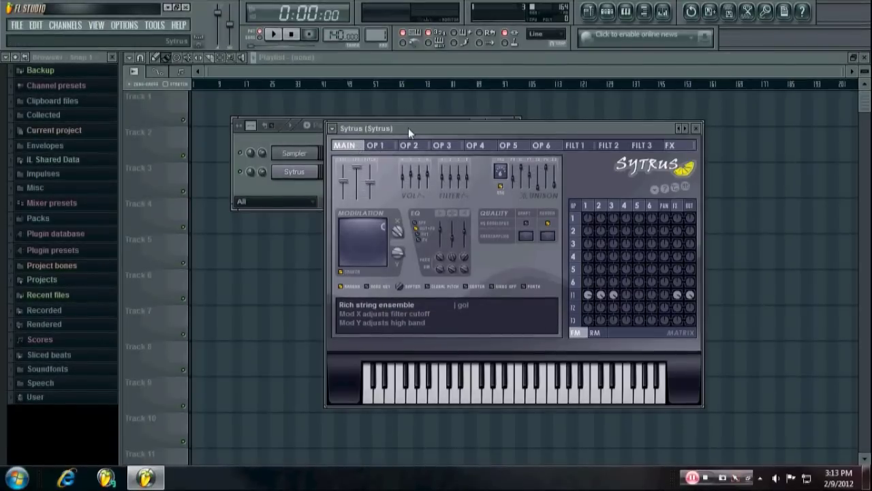
- Load the Default preset in Sytrus and play test notes
click(332, 128)
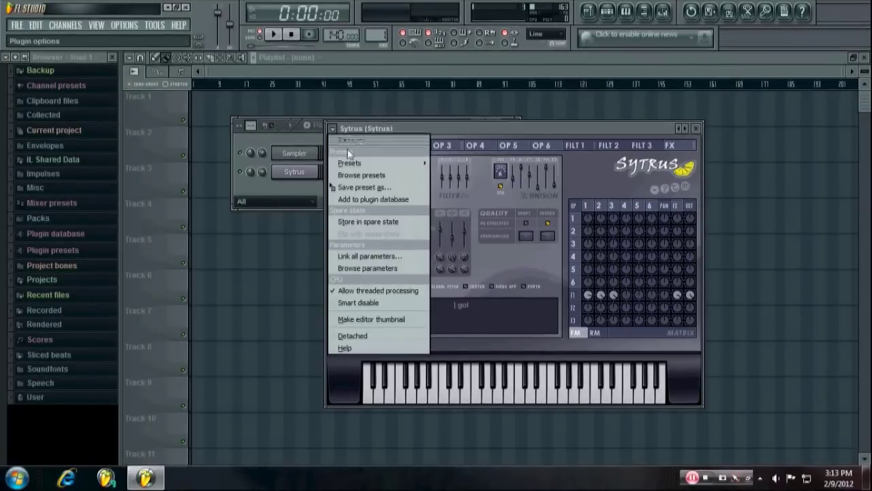
mouse_move(350, 162)
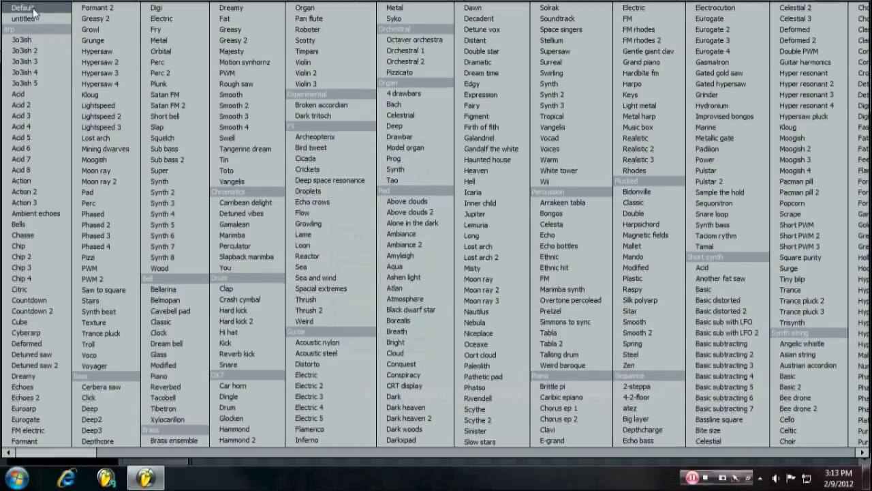
click(33, 8)
key(q)
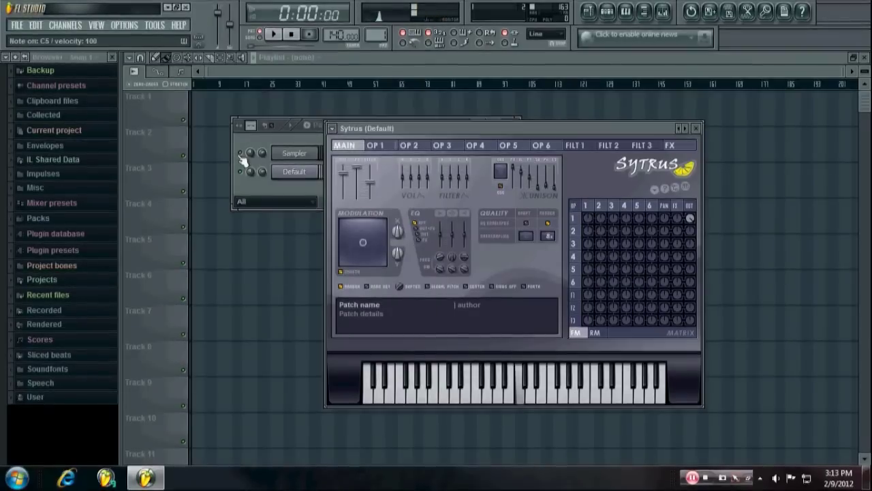
key(b)
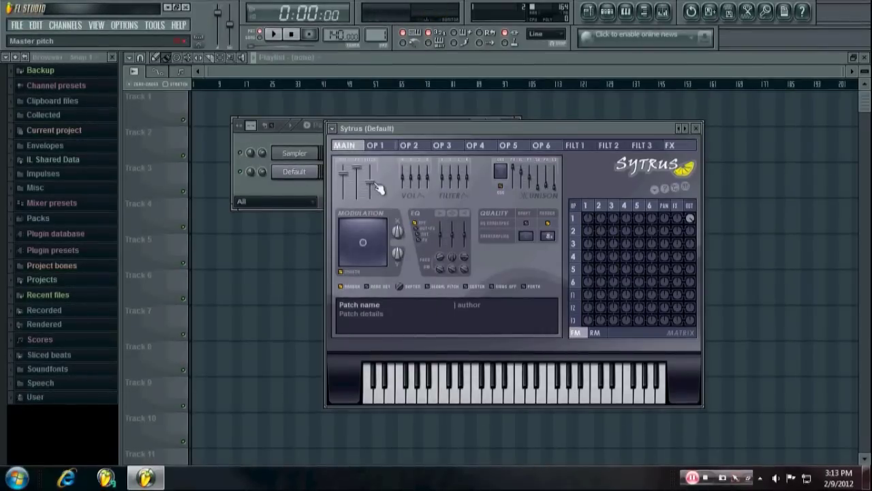
- Adjust the master pitch and set operator 1's frequency ratio to 1.0000, auditioning low notes
drag(372, 182, 372, 161)
click(382, 144)
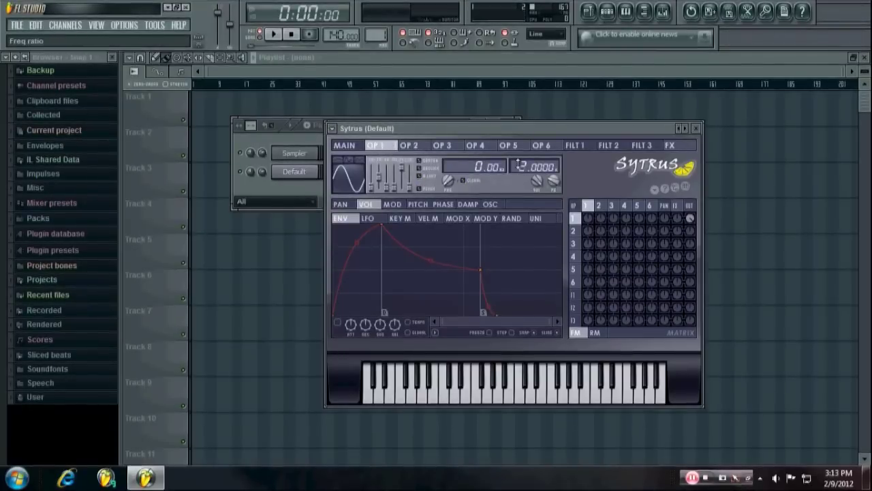
drag(519, 165, 519, 166)
key(b)
key(x)
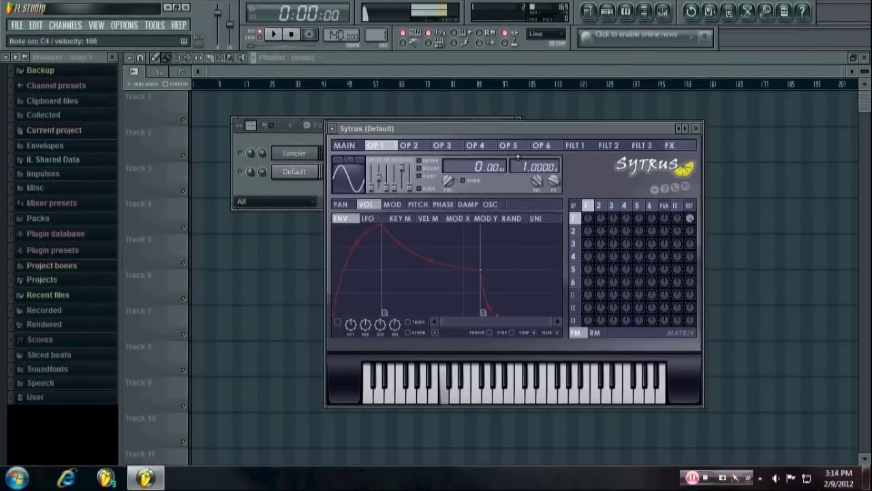
key(z)
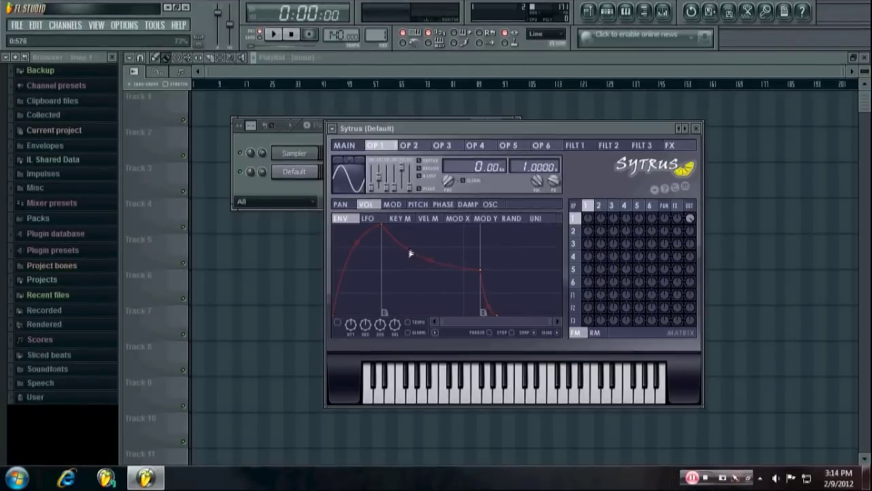
- Enable operator 1's volume envelope and reshape it to start at full level and fall to zero at the second point
click(338, 322)
click(338, 323)
drag(550, 323, 565, 323)
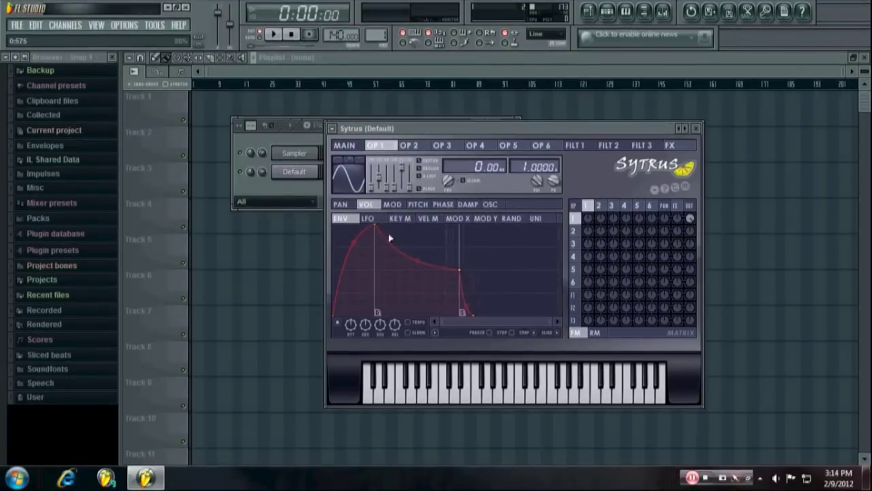
drag(378, 225, 468, 315)
drag(332, 314, 333, 225)
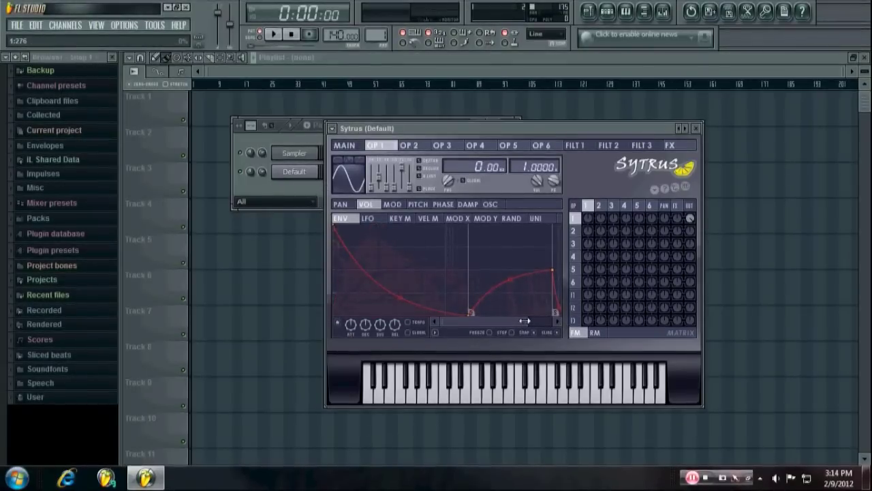
- Lower the sustain point of operator 1's volume envelope to 0%, delete its last point and audition a note
drag(524, 321, 584, 322)
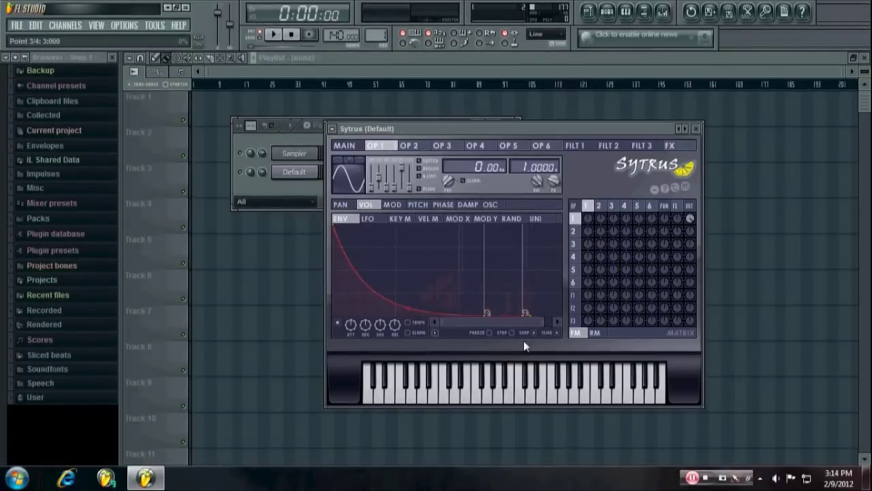
right_click(532, 314)
click(571, 228)
drag(544, 321, 539, 325)
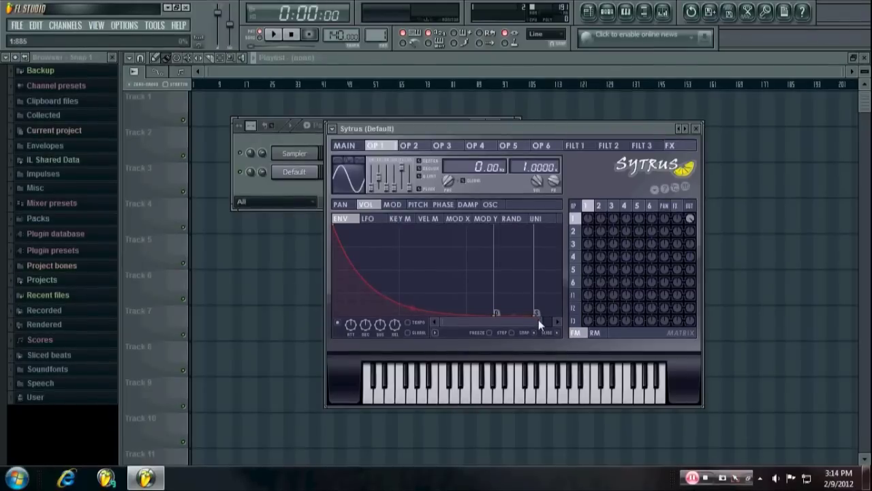
key(v)
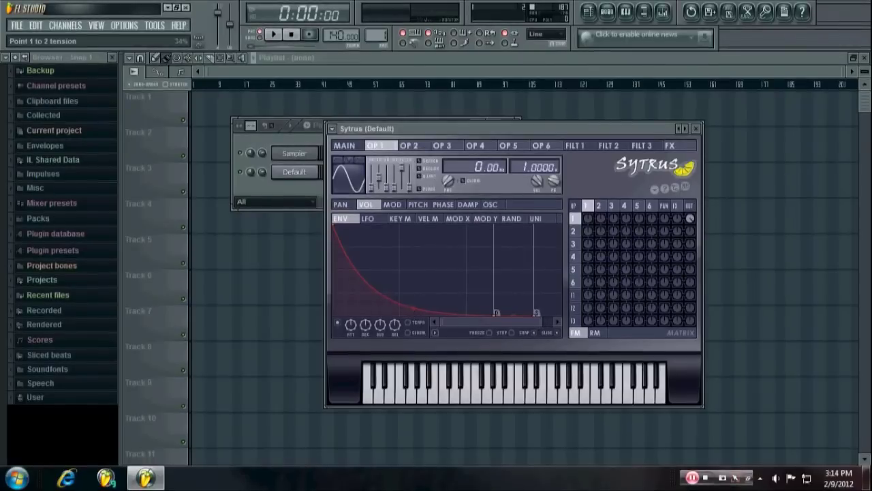
- Set the tension between points 1 and 2 to 24%, reduce the volume envelope's attack and audition notes
drag(413, 308, 412, 298)
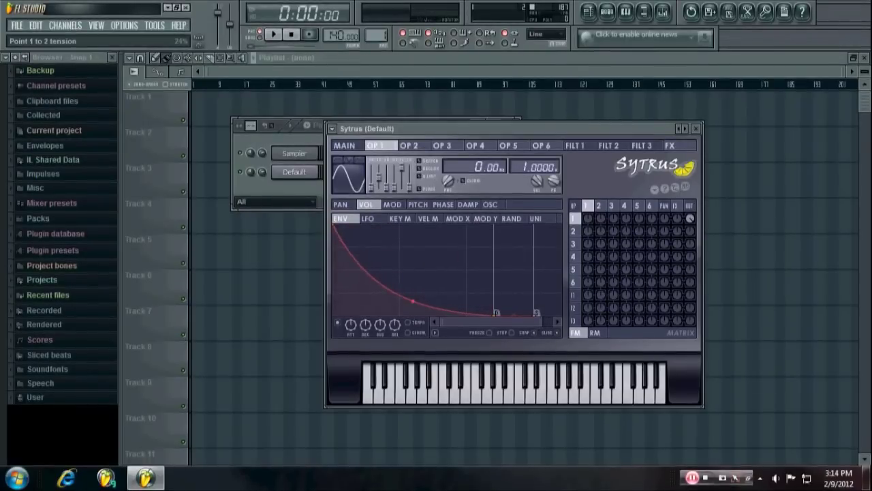
drag(352, 328, 351, 340)
key(r)
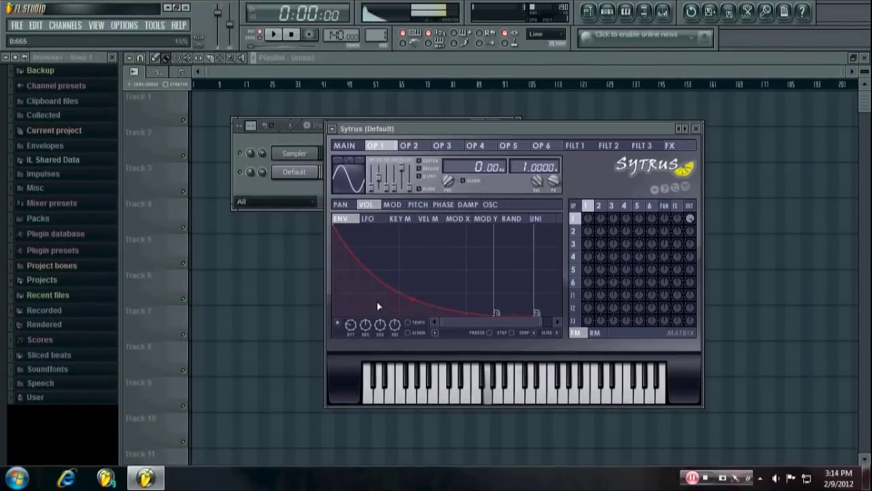
key(r)
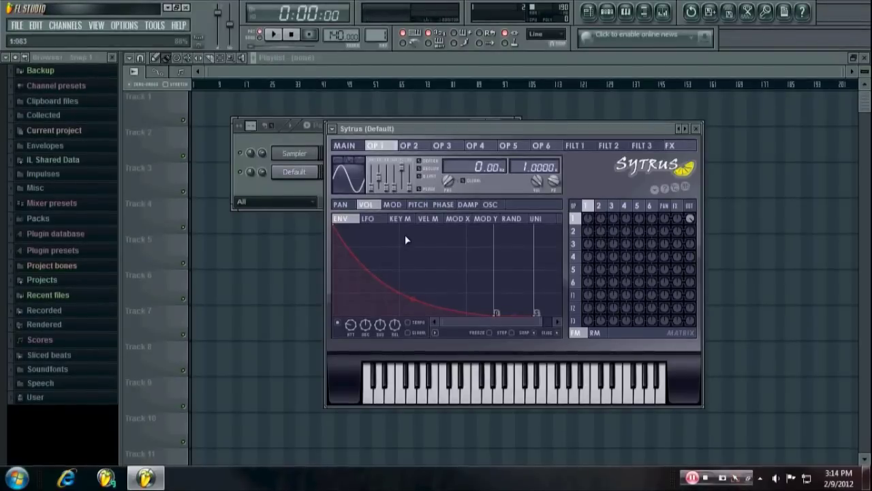
key(q)
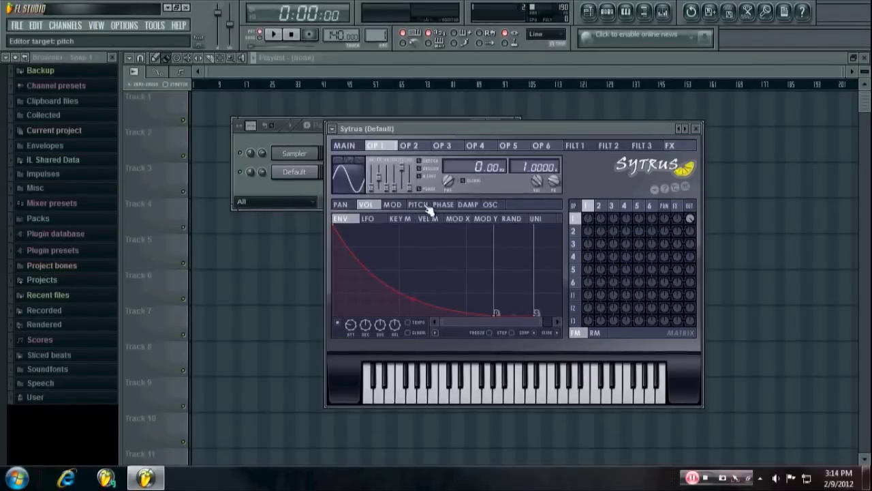
- Enable operator 1's pitch envelope, shape it as a short drop from maximum to the flat centre line, and delete its last point
click(418, 204)
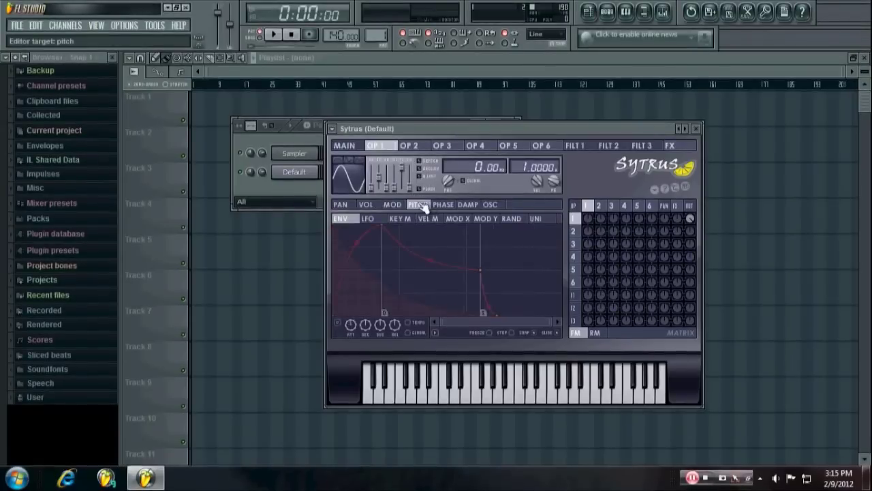
click(336, 322)
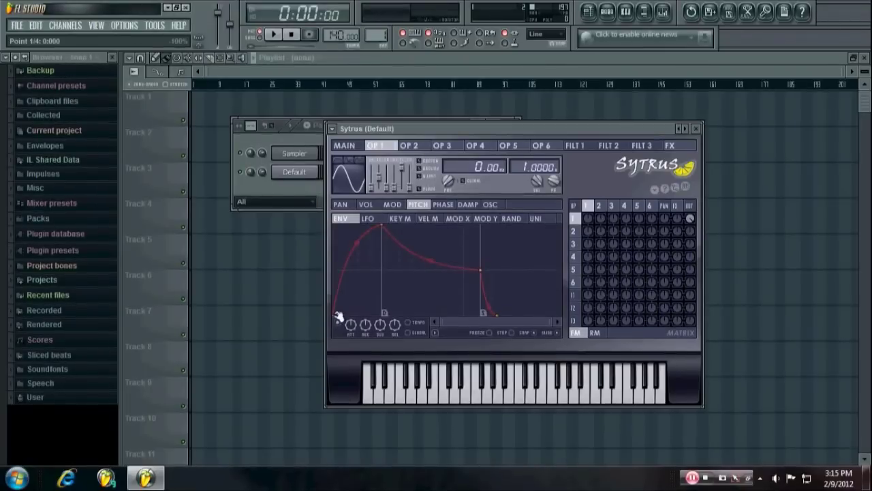
drag(381, 226, 346, 271)
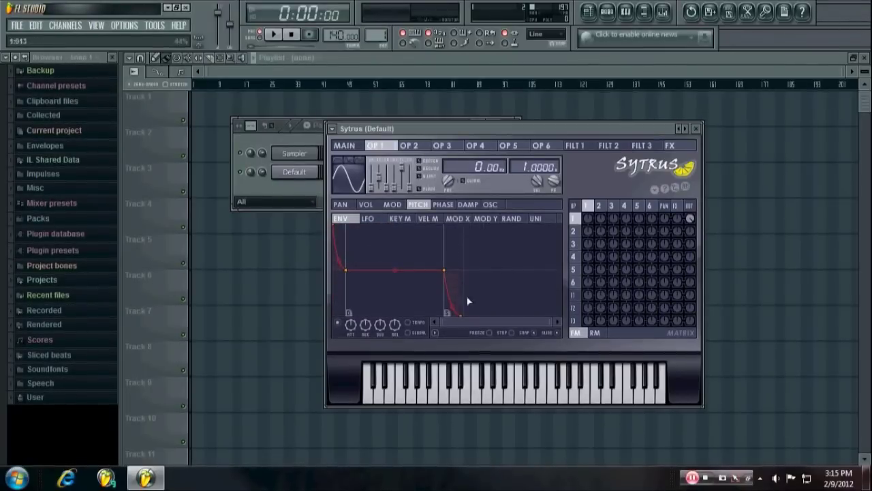
right_click(460, 314)
click(490, 227)
key(q)
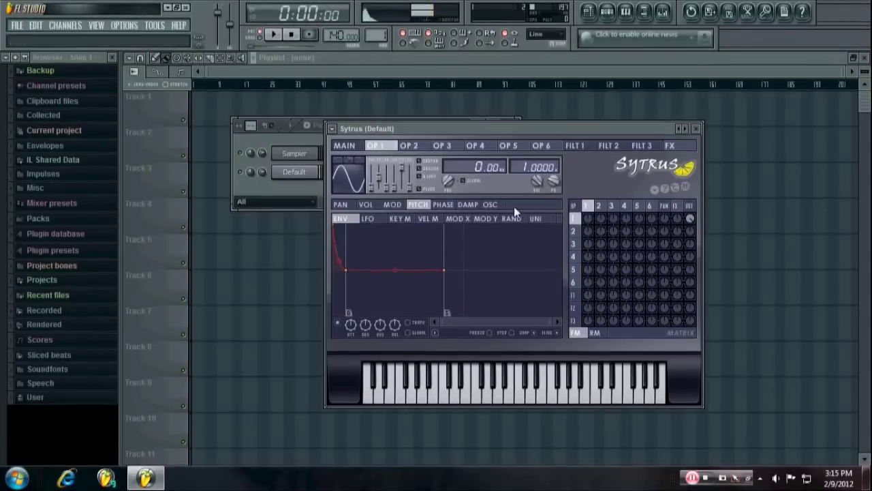
- Tune operator 1's pitch envelope amount, trying +2400 and +2070 cents while auditioning F4
drag(553, 180, 553, 166)
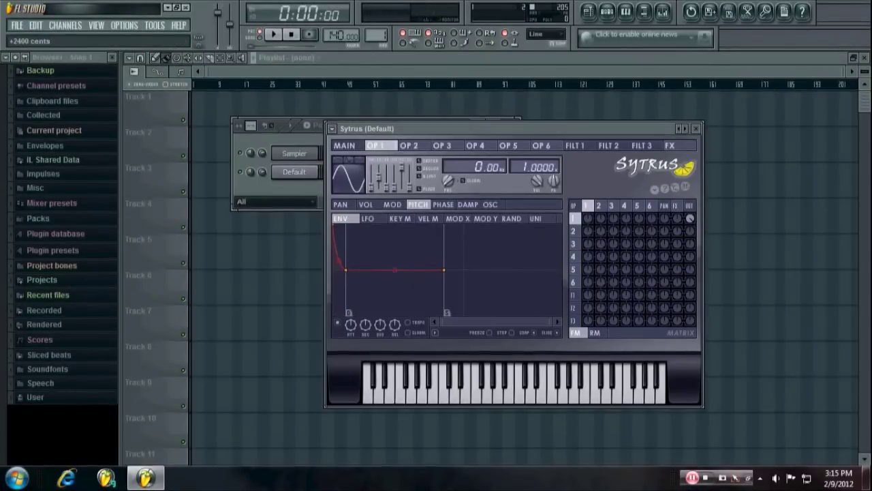
key(v)
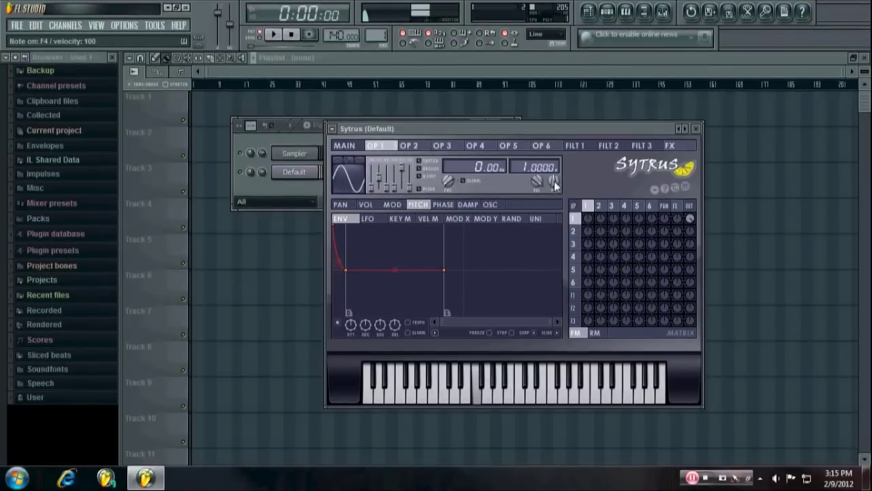
click(476, 388)
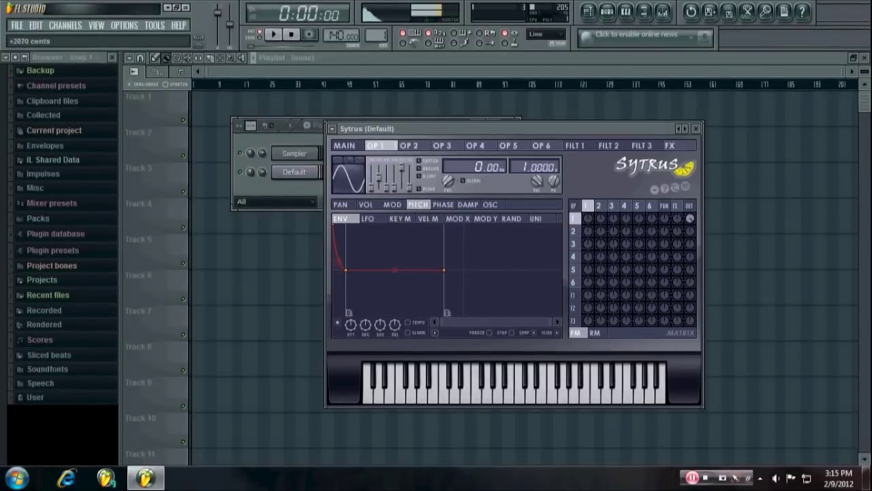
key(v)
key(v)
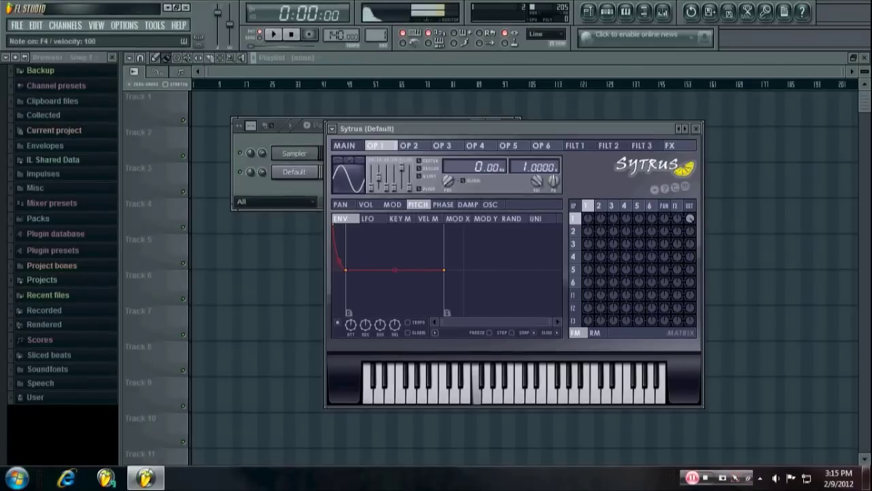
drag(554, 181, 554, 177)
key(v)
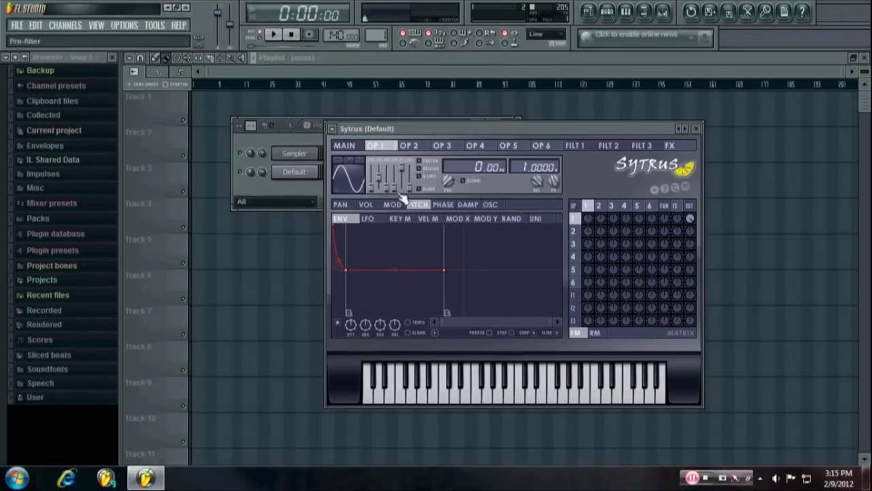
- Try varying operator 1's waveform shape while auditioning F4
mouse_move(371, 187)
mouse_down()
mouse_move(370, 176)
mouse_move(370, 187)
mouse_up()
key(v)
key(v)
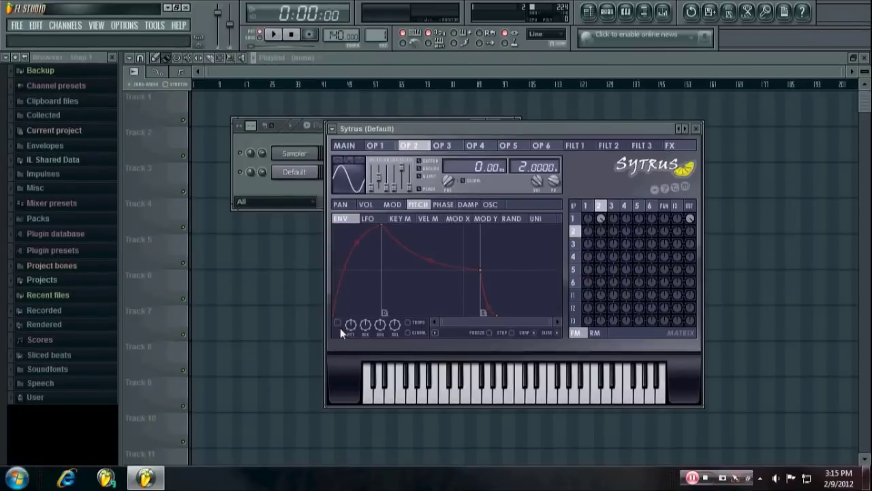
- Shape operator 2's volume envelope as an immediate drop from full level to zero and delete its last point
click(371, 206)
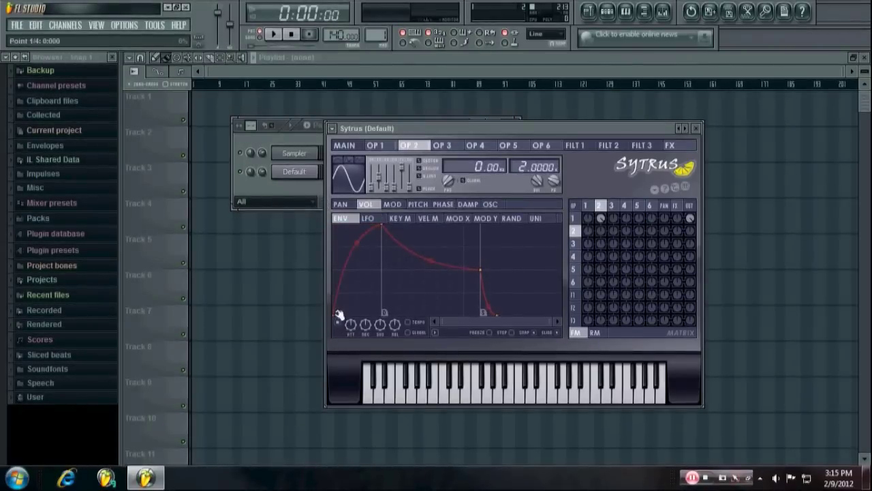
drag(382, 225, 283, 396)
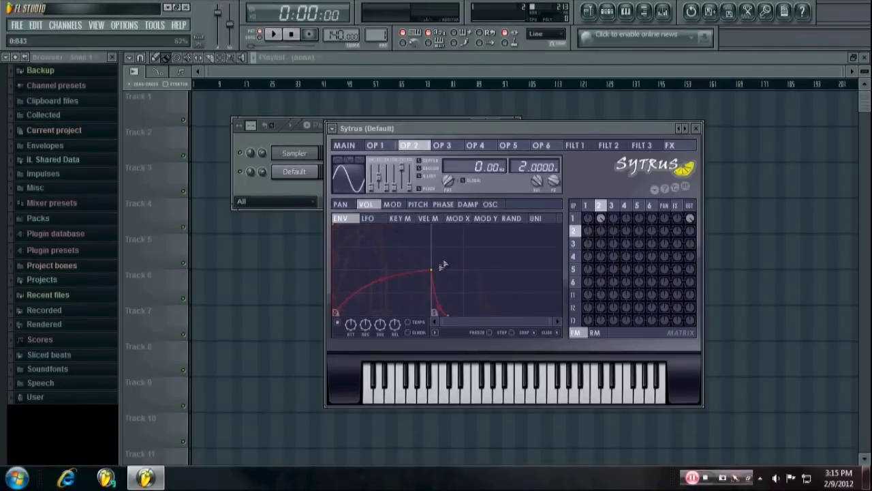
drag(432, 269, 354, 348)
right_click(378, 315)
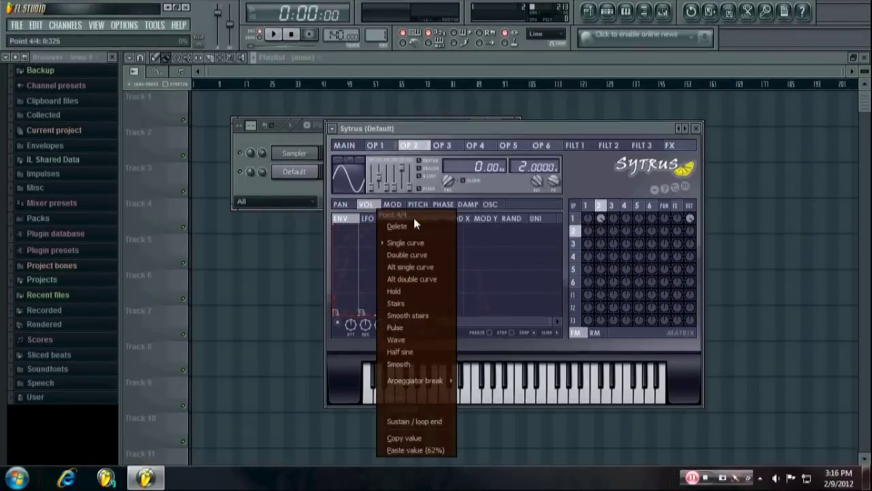
click(414, 227)
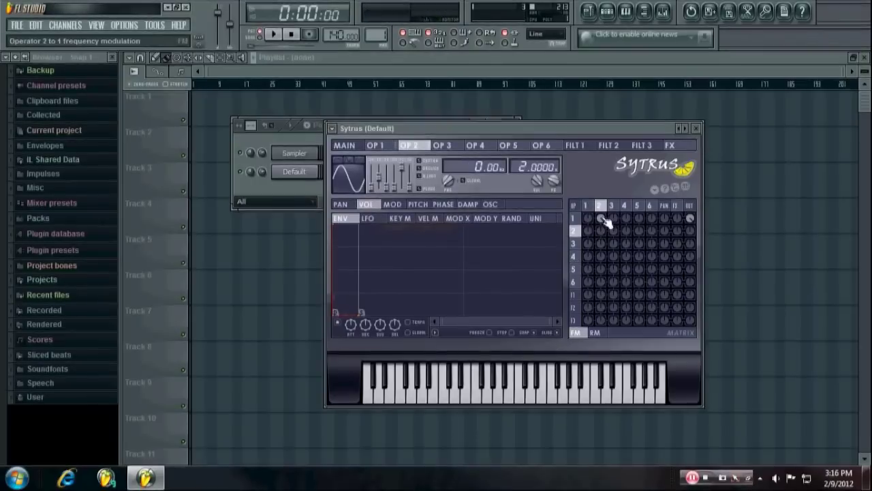
- Set operator 2's frequency ratio to 0.0000 and adjust its frequency modulation of operator 1 to 29%, auditioning F4
drag(600, 218, 600, 215)
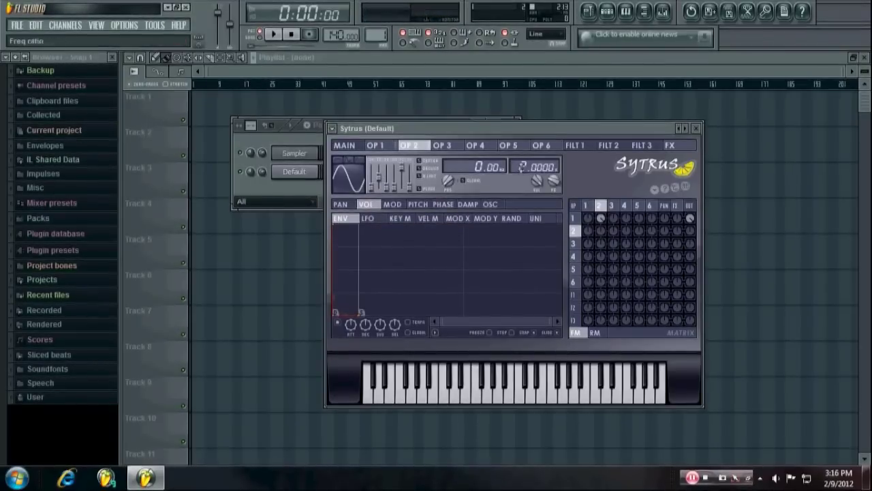
key(v)
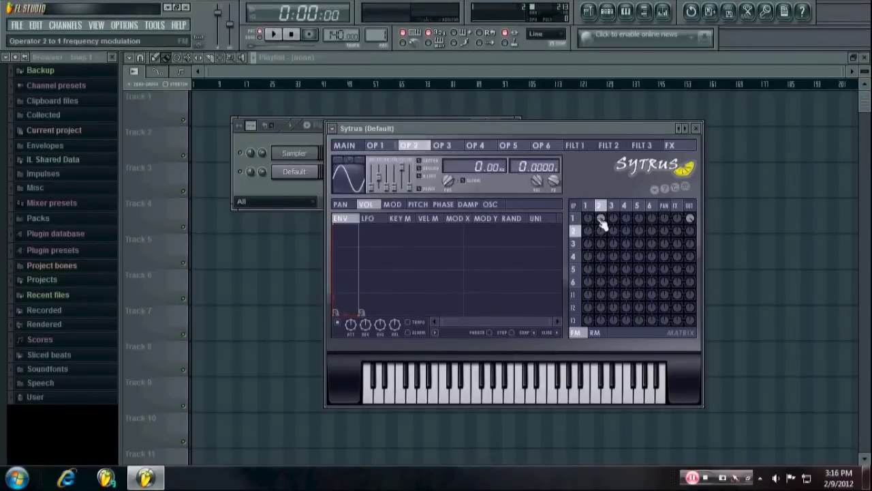
drag(600, 218, 600, 227)
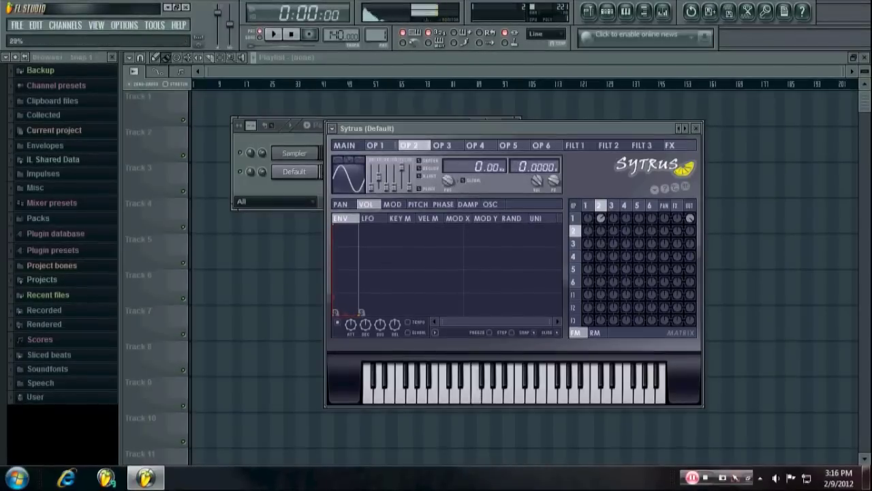
key(v)
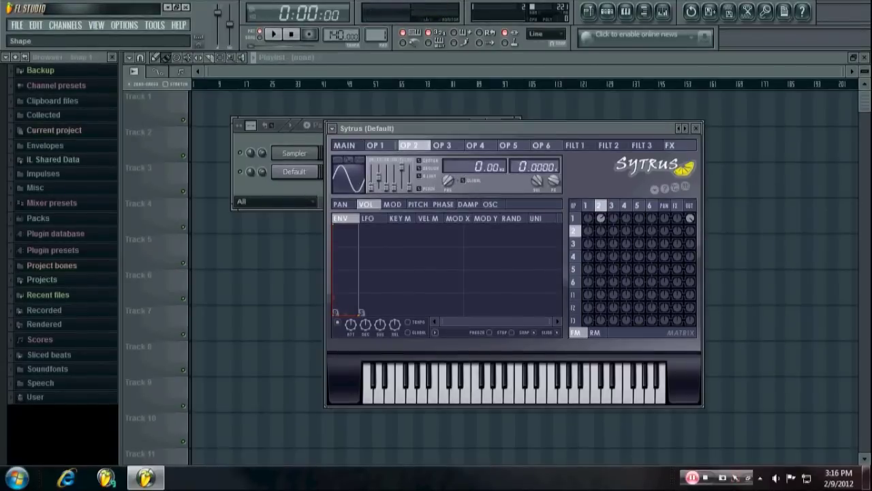
- Change operator 2's waveform shape from sine to triangle and audition F4
drag(371, 187, 372, 183)
key(v)
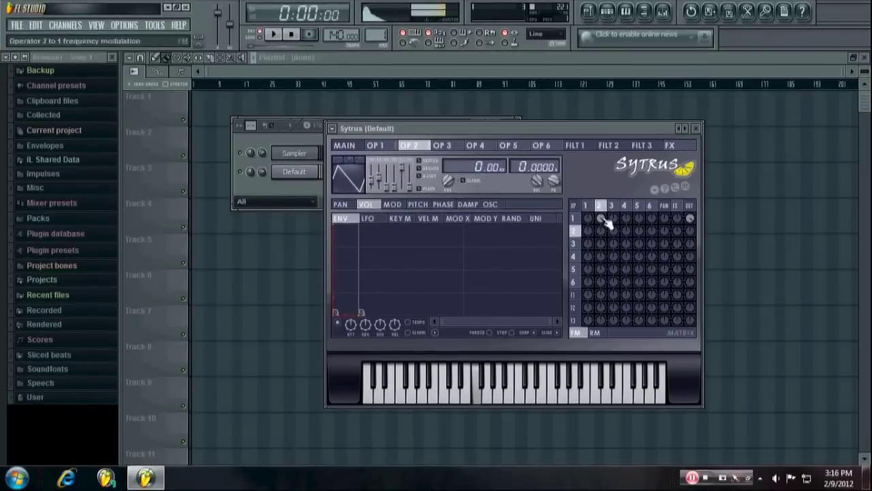
click(697, 129)
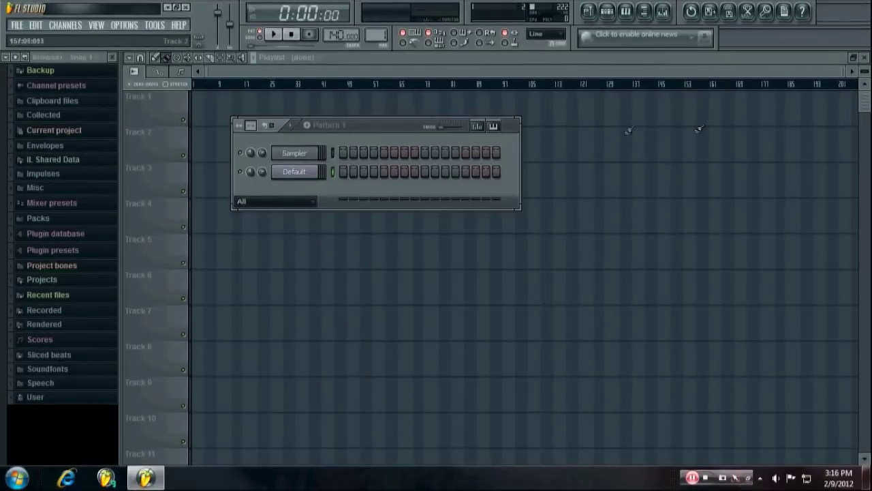
click(306, 179)
click(596, 160)
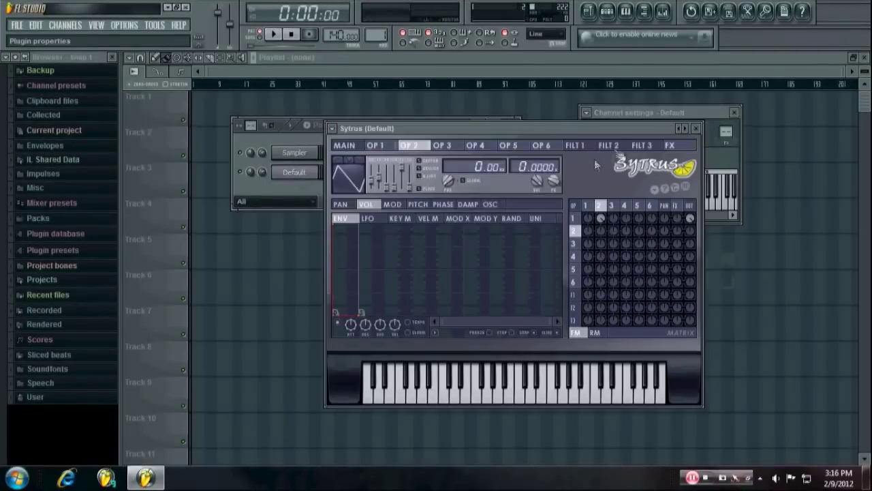
click(734, 112)
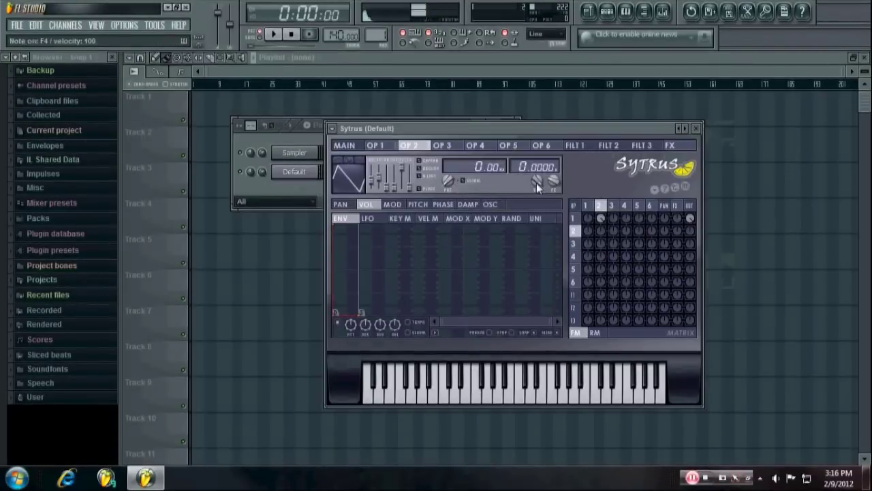
- Set operator 2's frequency offset to 460 Hz, raise its frequency modulation of operator 1, and audition F4
drag(537, 183, 536, 154)
mouse_move(607, 228)
mouse_down()
mouse_move(607, 204)
mouse_move(601, 230)
mouse_up()
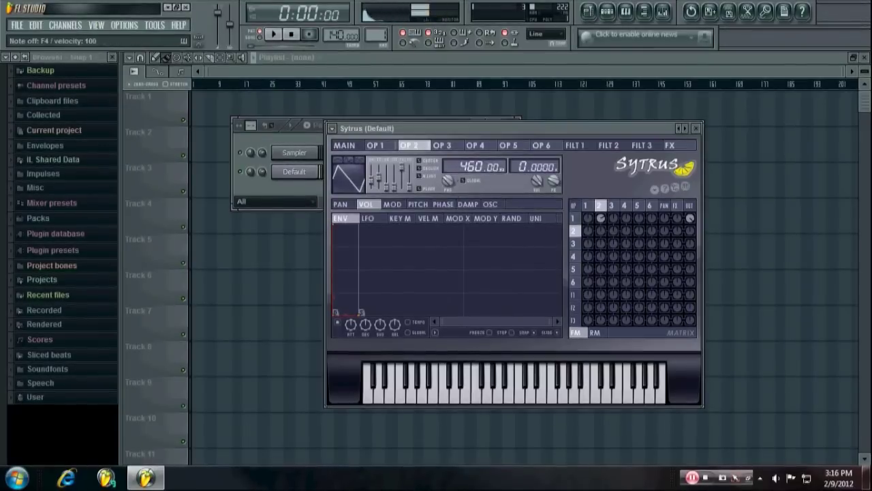
key(v)
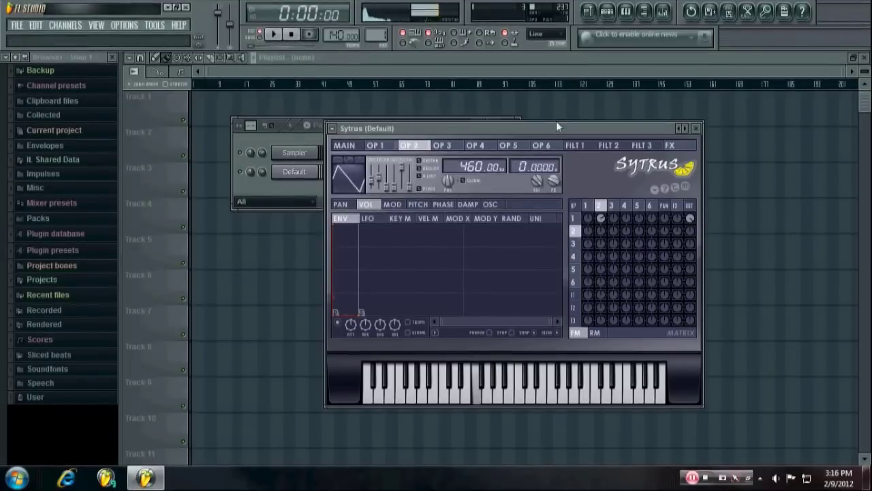
- Link the Sytrus channel to mixer track Insert 2 and load Fruity Parametric EQ 2 in the track's first effect slot
click(662, 11)
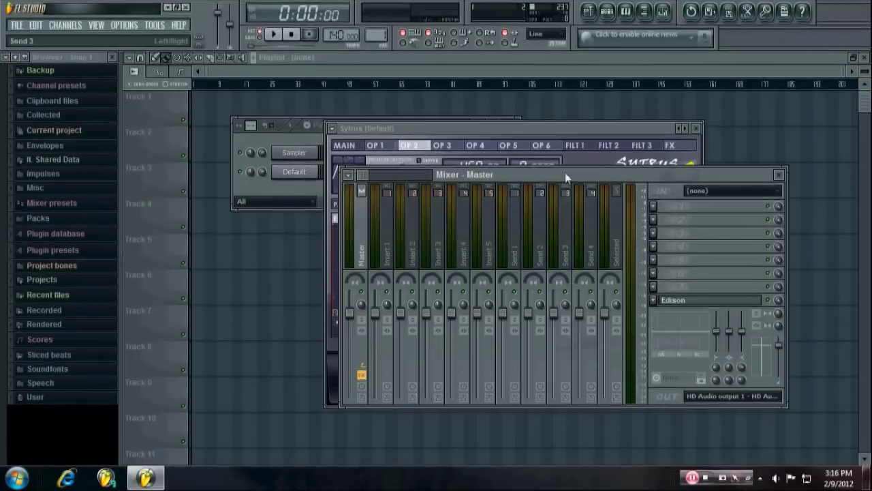
drag(565, 173, 490, 153)
right_click(335, 223)
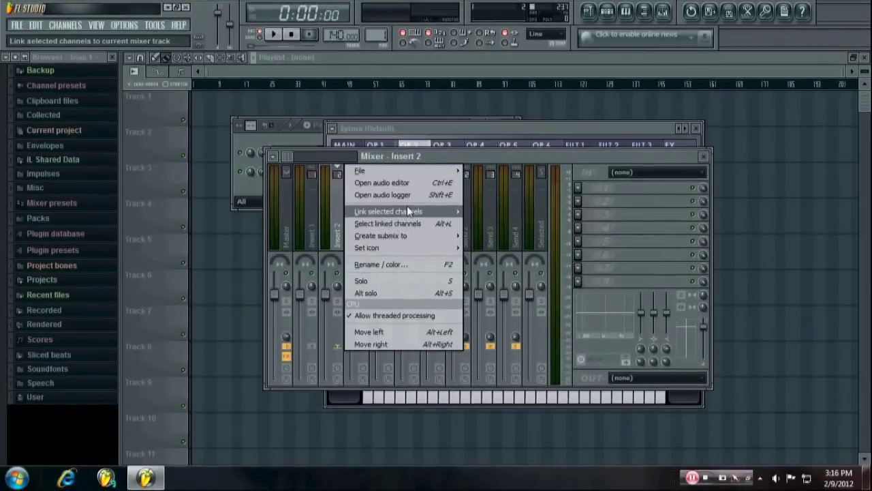
click(476, 214)
click(578, 190)
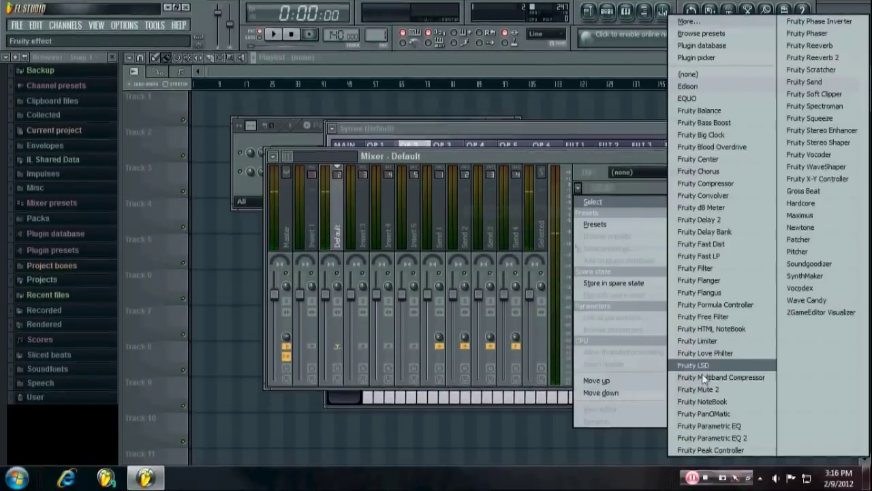
click(712, 437)
- Shape the EQ by cutting band 4 near 1276 Hz and band 2, and boosting bands 1, 3 and 7, while auditioning F4
drag(279, 242, 304, 261)
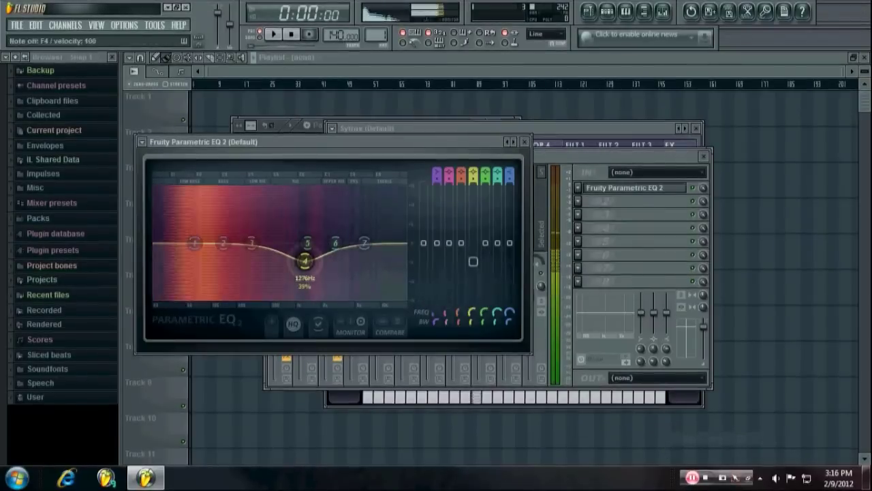
drag(252, 243, 193, 222)
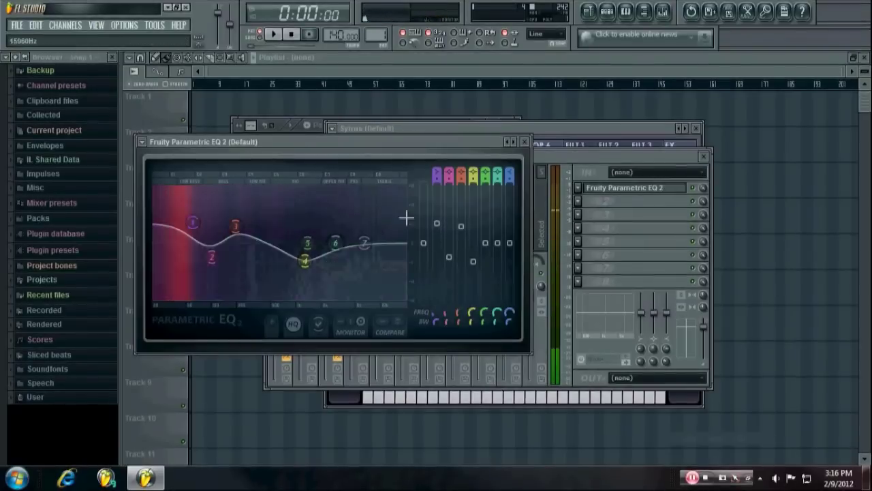
drag(364, 243, 373, 220)
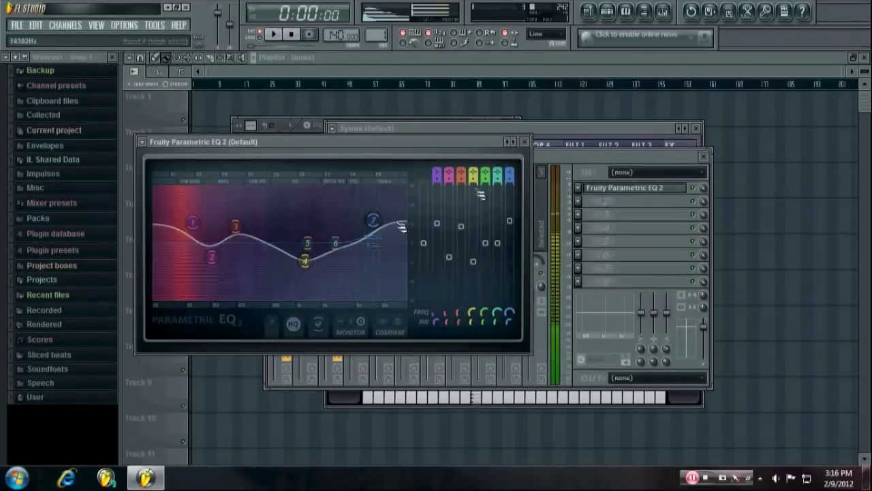
- Load Fruity Fast Dist in the track's second effect slot, raise its threshold, and audition F4
click(625, 153)
click(577, 201)
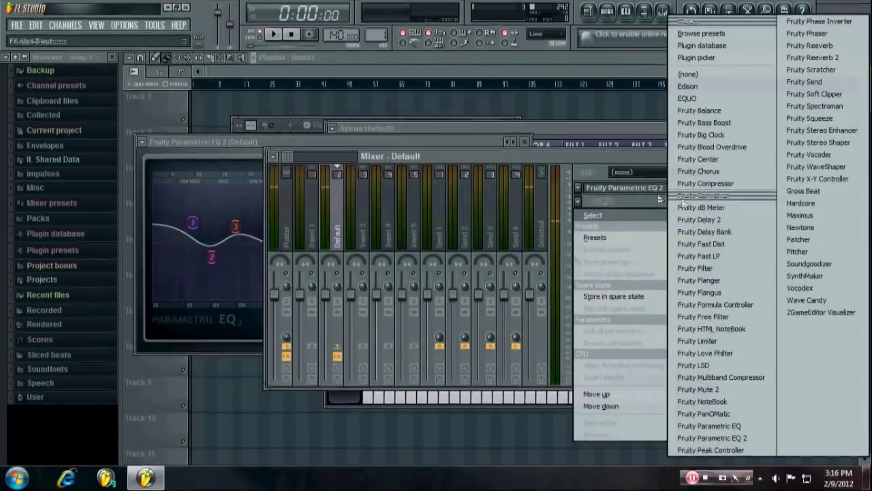
click(701, 243)
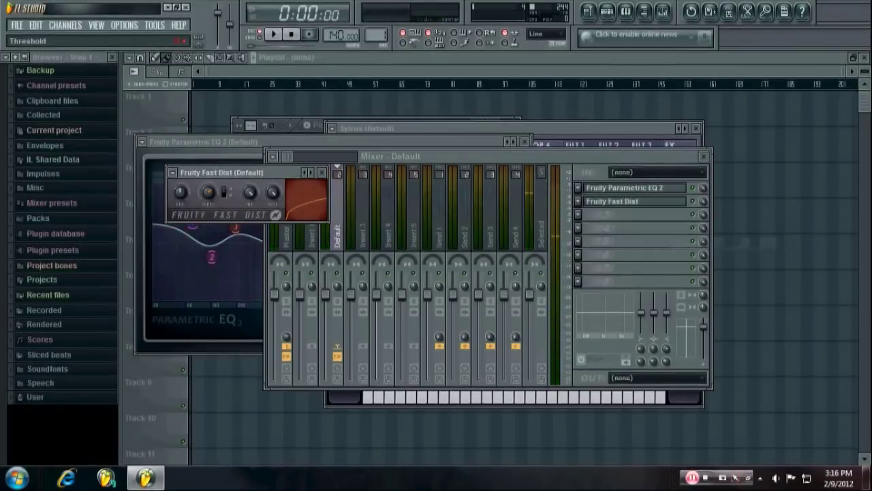
drag(211, 189, 211, 179)
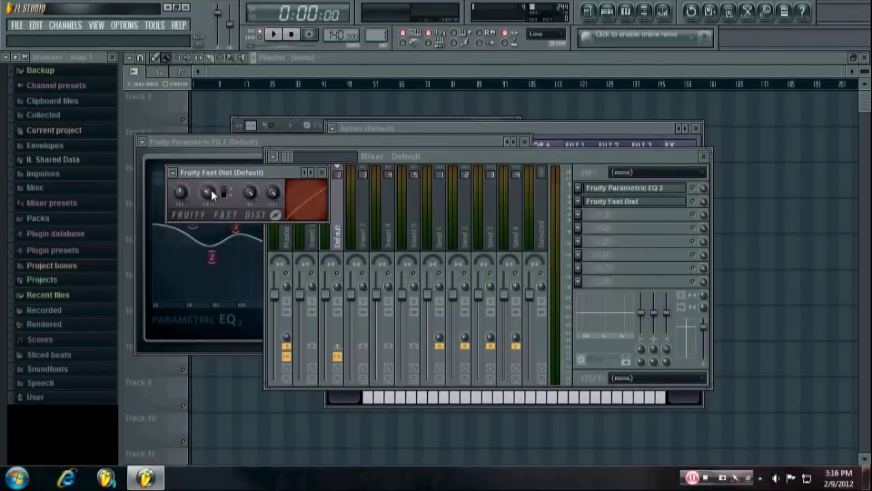
key(v)
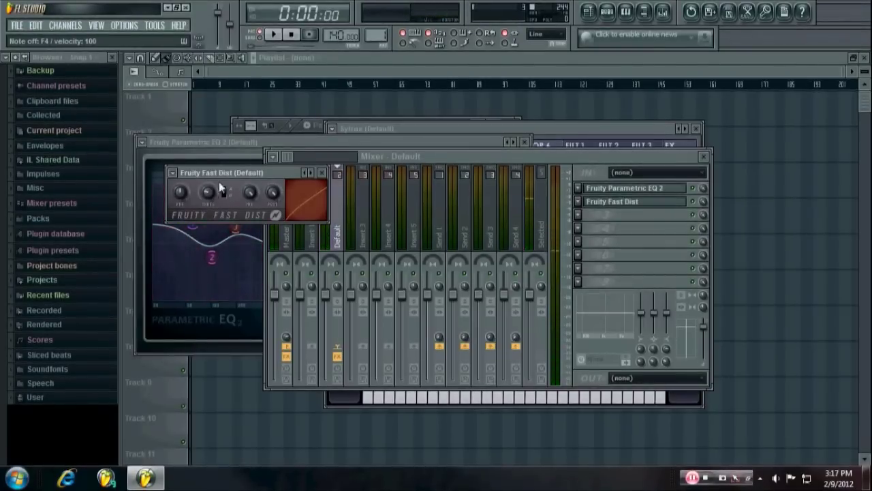
- Bring Sytrus to the front on its main page and move its window slightly up and to the left
click(564, 130)
click(344, 145)
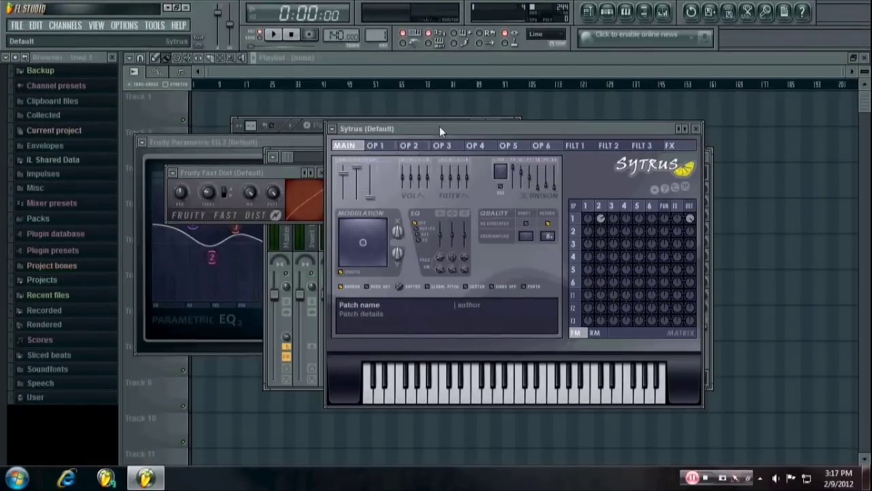
drag(439, 126, 427, 116)
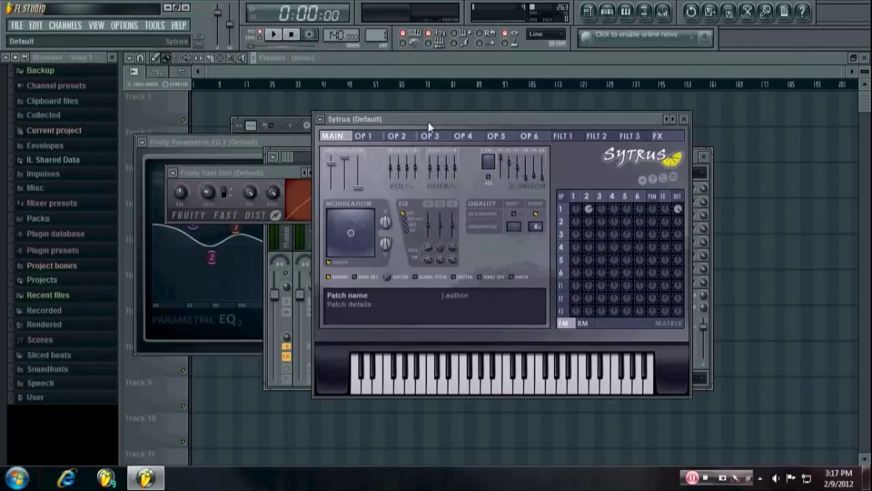